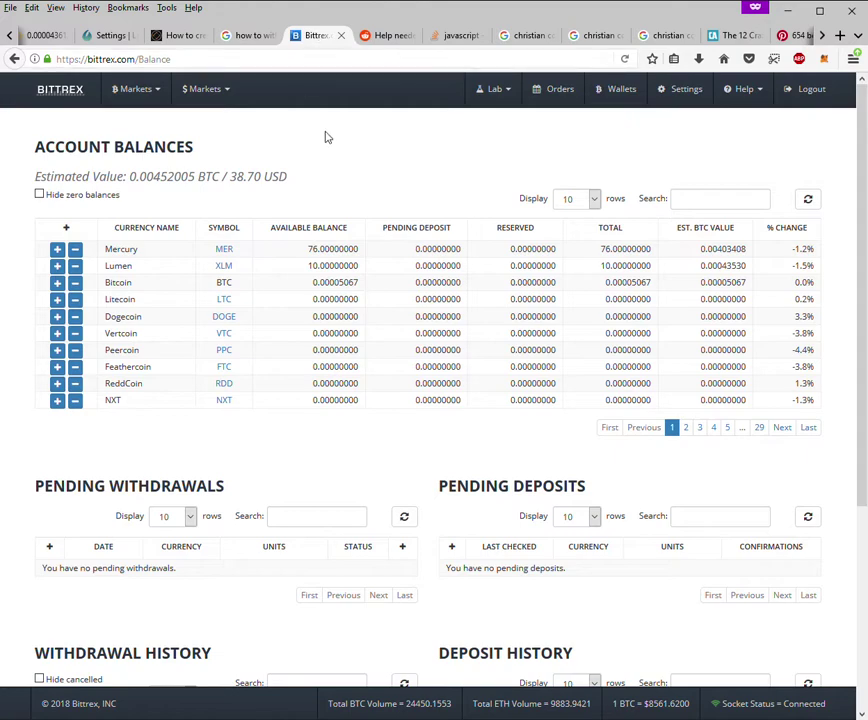
- Filter the Bittrex wallet balances by 'xlm' and select the Lumen (10 XLM) entry
{"action": "scroll", "coordinate": [325, 130], "scroll_direction": "down", "scroll_amount": 1}
{"action": "scroll", "coordinate": [325, 130], "scroll_direction": "up", "scroll_amount": 1}
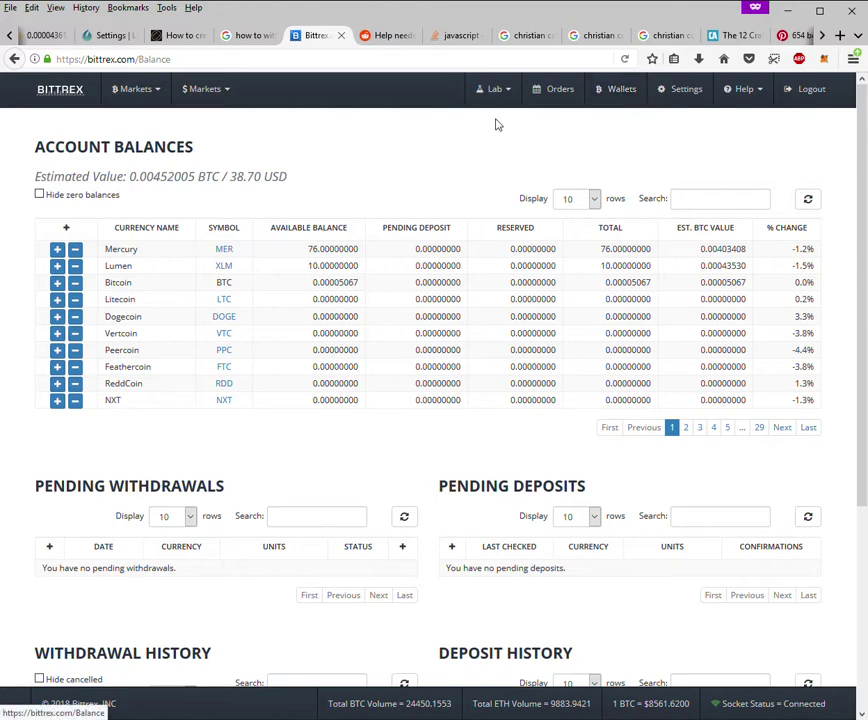
{"action": "left_click", "coordinate": [621, 89]}
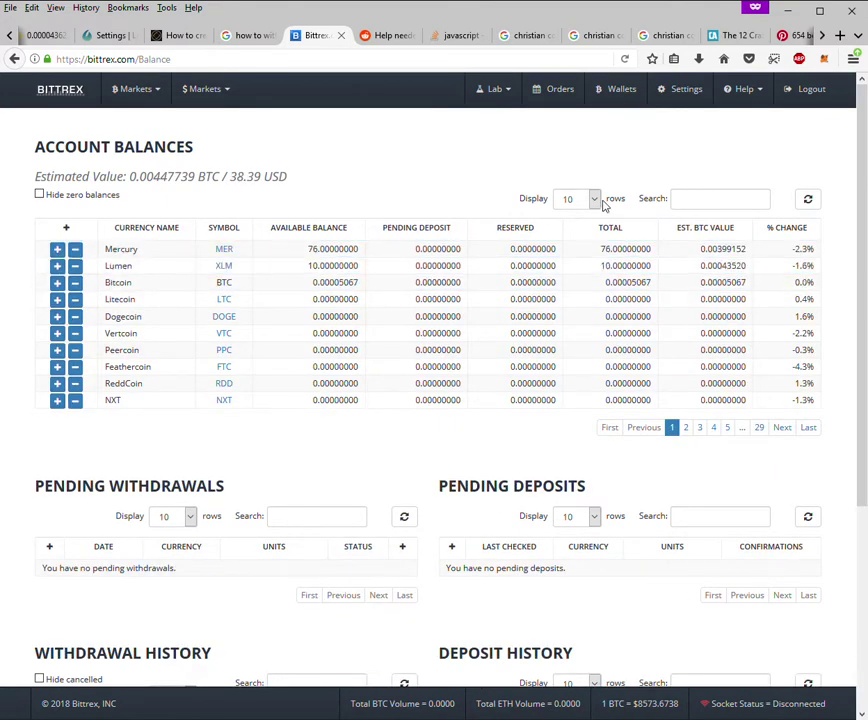
{"action": "left_click", "coordinate": [692, 200]}
{"action": "type", "text": "xlm"}
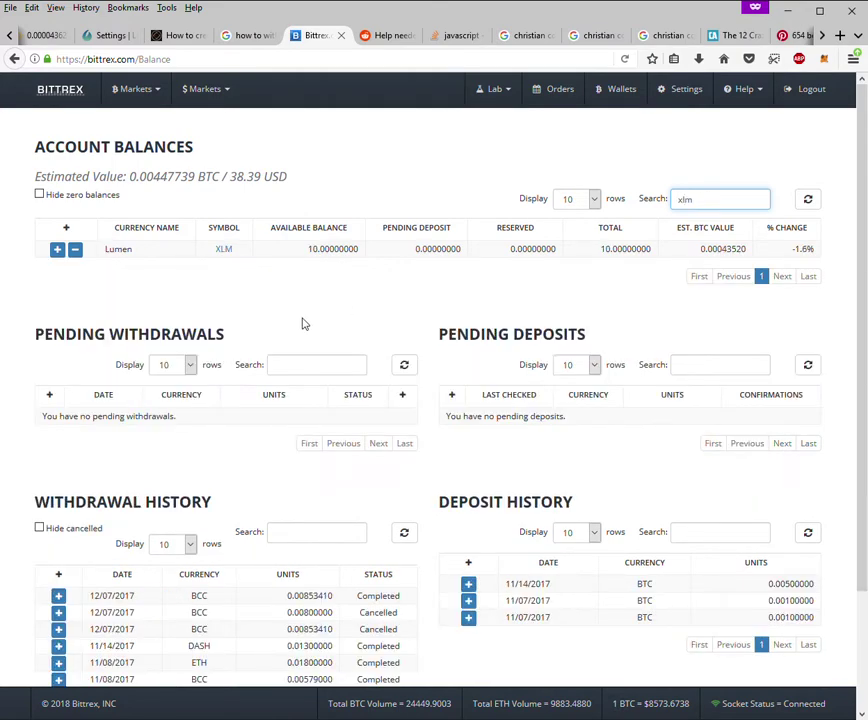
{"action": "left_click", "coordinate": [58, 250]}
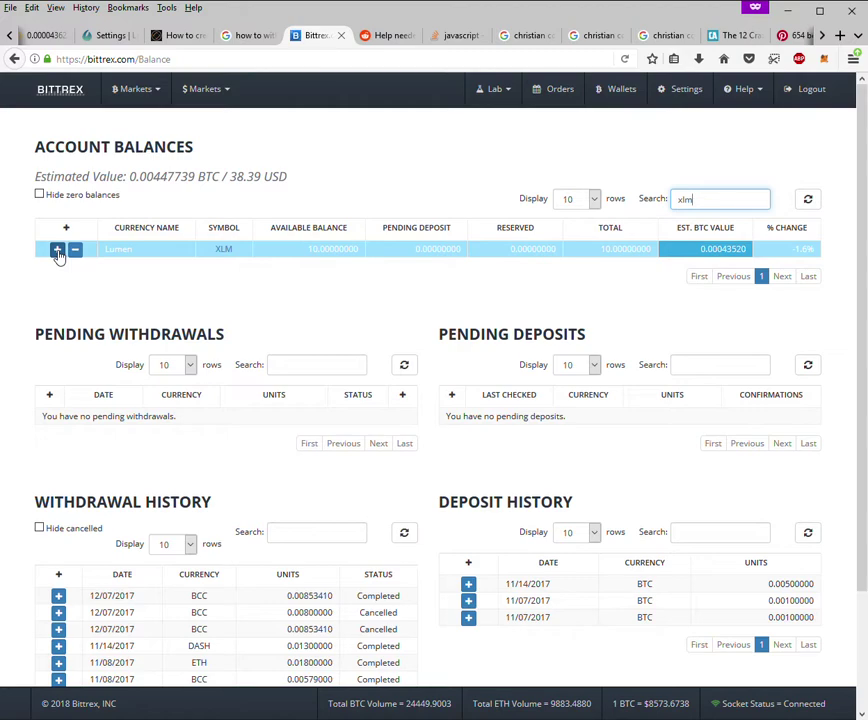
- Open the Lumen deposit details, then close and reopen the Deposit Lumen (XLM) dialog
{"action": "left_click", "coordinate": [58, 251]}
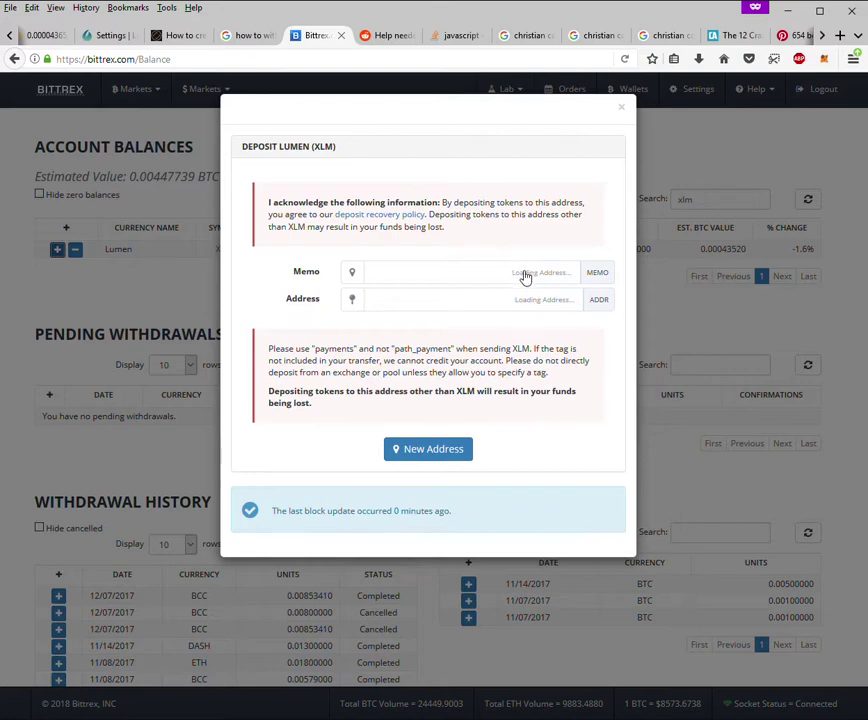
{"action": "left_click", "coordinate": [622, 110]}
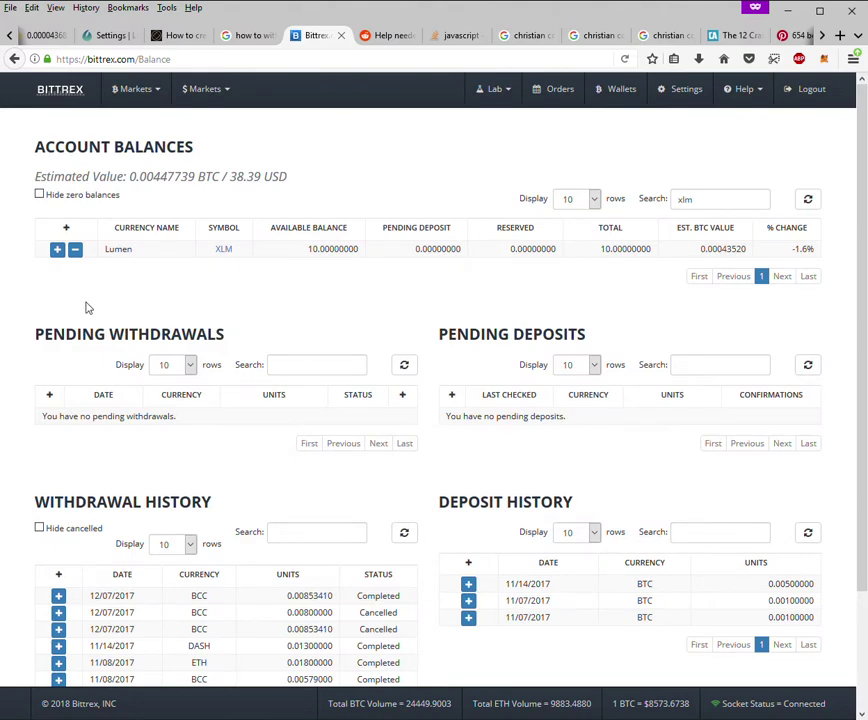
{"action": "left_click", "coordinate": [57, 251]}
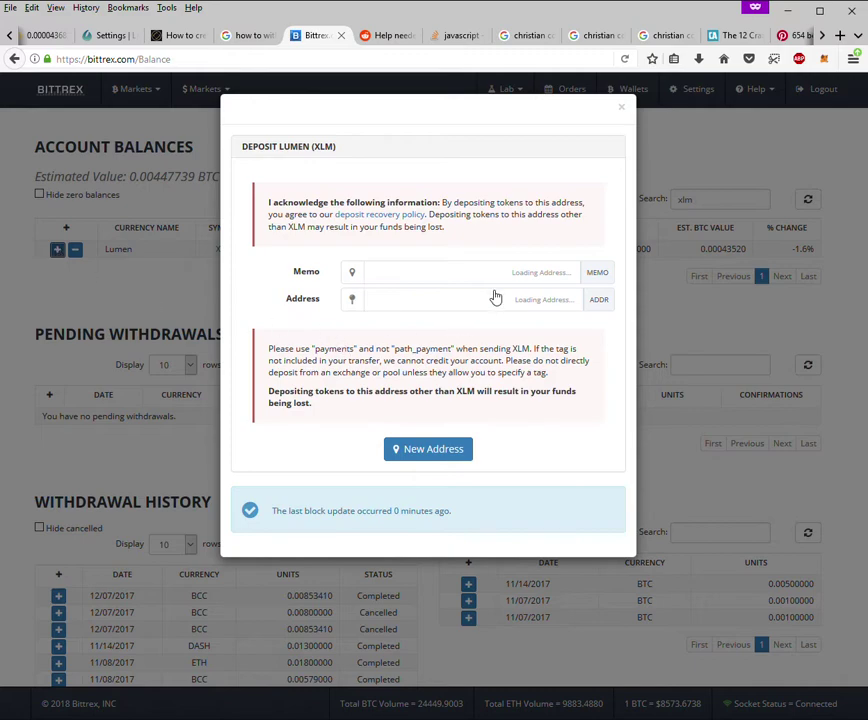
- Request a new Lumen deposit address and let the memo and address finish loading
{"action": "left_click", "coordinate": [457, 451]}
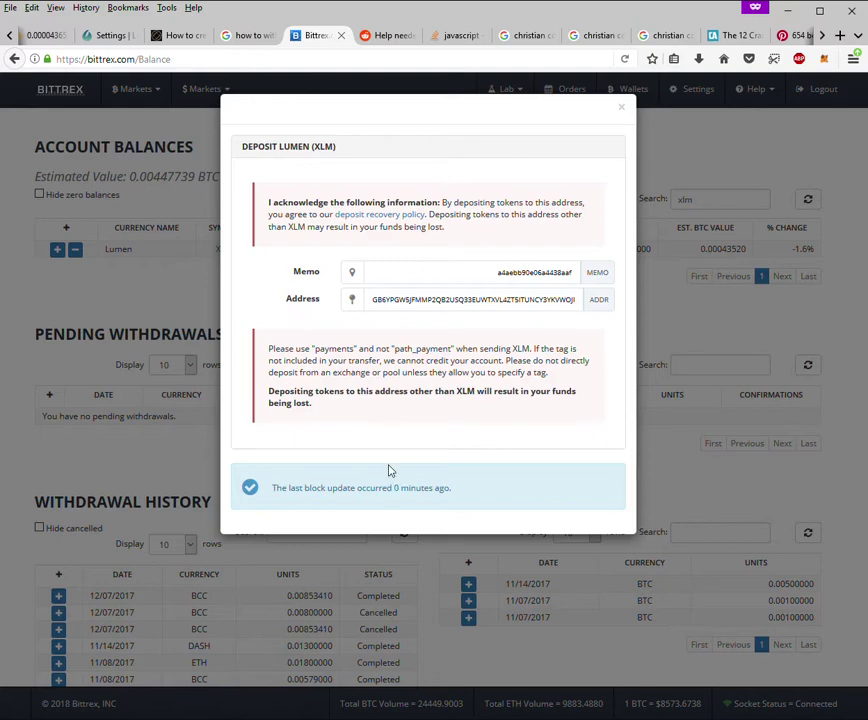
{"action": "double_click", "coordinate": [309, 308]}
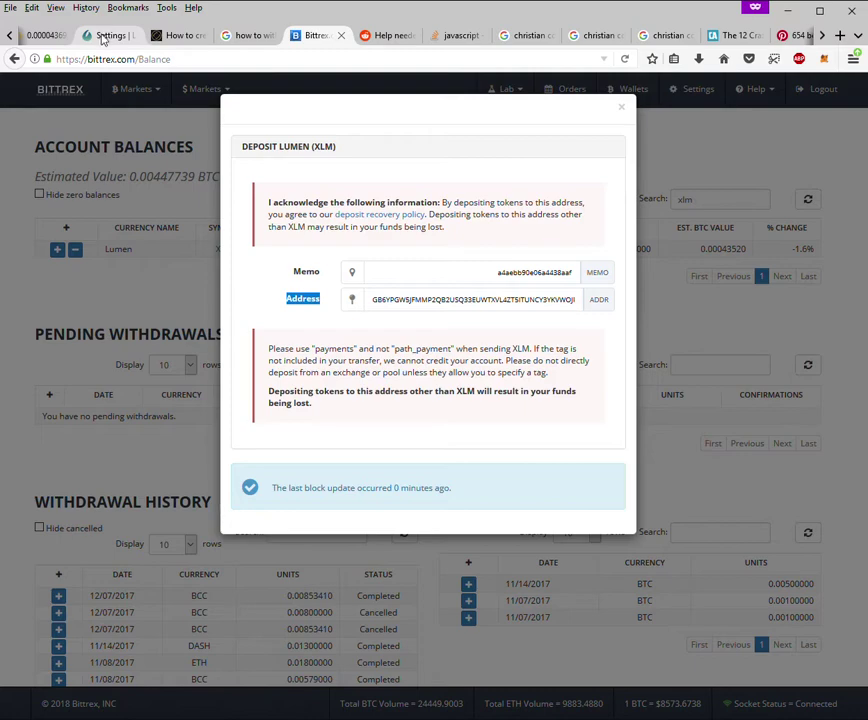
- Copy the Bittrex XLM deposit address and paste it as a new recipient in Lobstr
{"action": "left_click", "coordinate": [101, 35]}
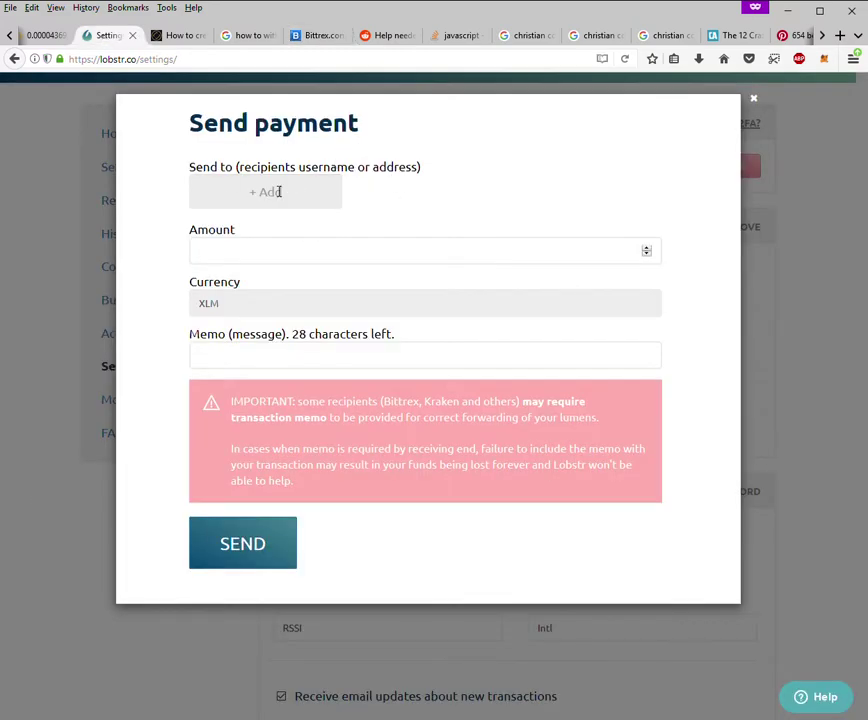
{"action": "left_click", "coordinate": [318, 35]}
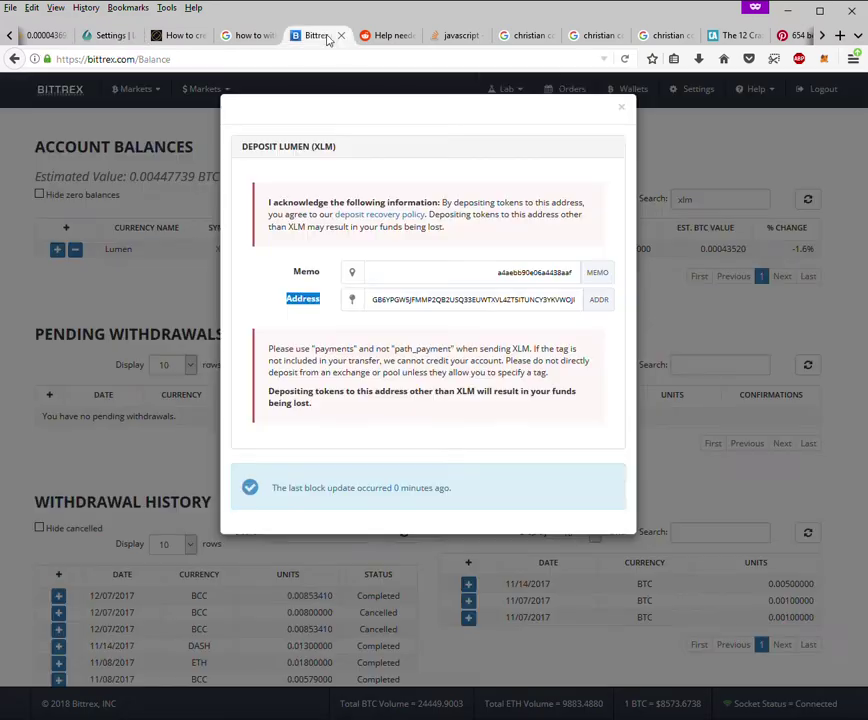
{"action": "left_click", "coordinate": [438, 301]}
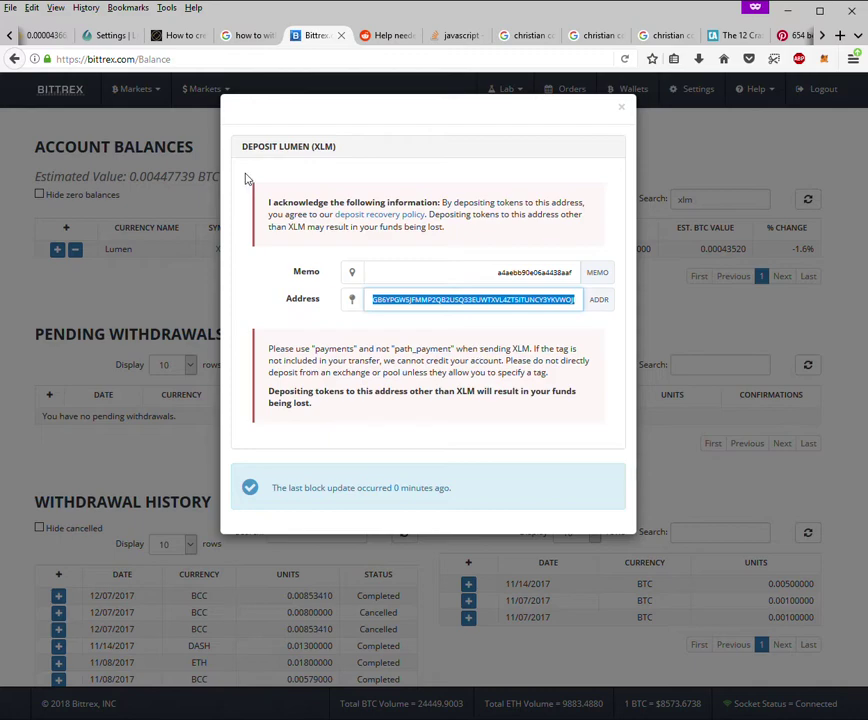
{"action": "left_click", "coordinate": [603, 305]}
{"action": "left_click", "coordinate": [98, 36]}
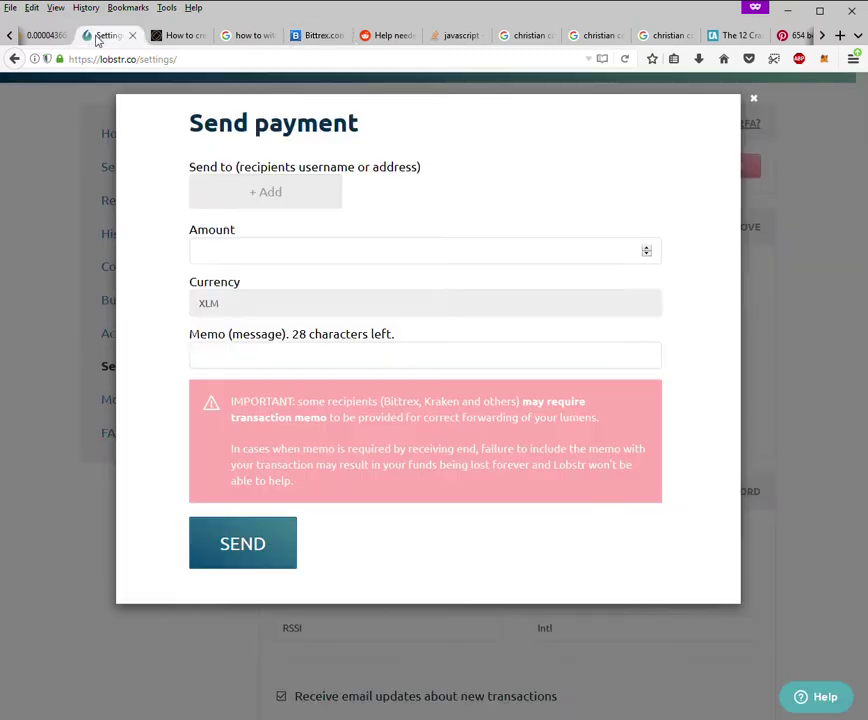
{"action": "left_click", "coordinate": [272, 196]}
{"action": "type", "text": "GB6YPGW5JFMMP2QB2USQ33EUWTXVL4ZT5ITUNCY3YKVWOJPP57CANOF3"}
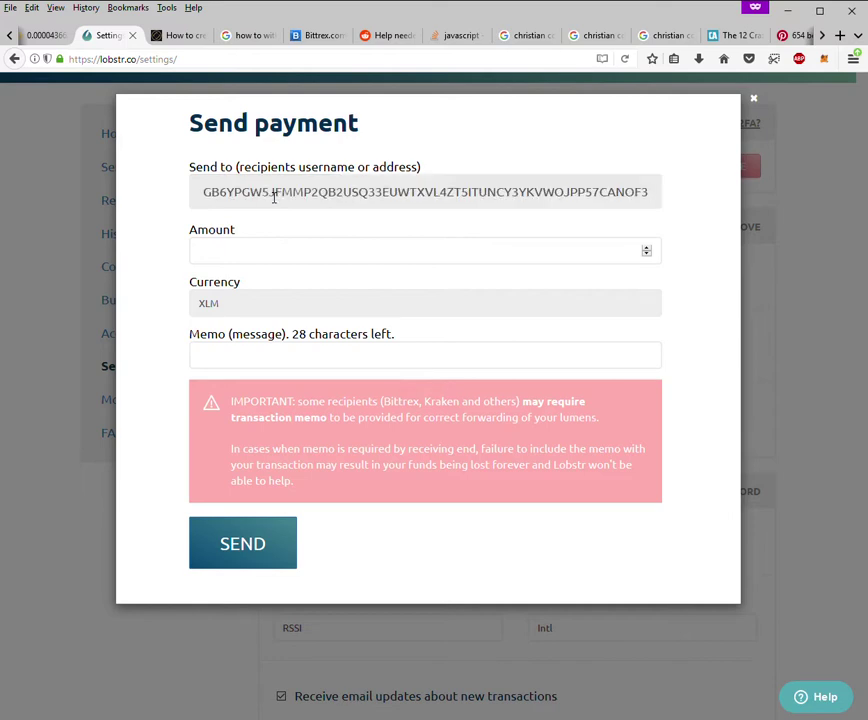
- Confirm the pasted recipient address and enter 20 XLM as the payment amount
{"action": "left_click", "coordinate": [314, 256]}
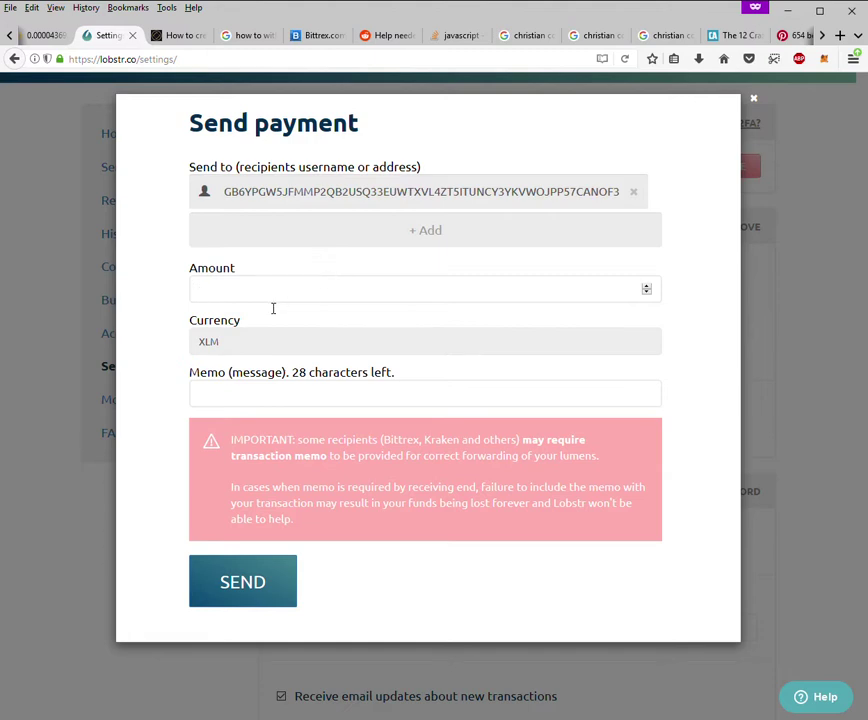
{"action": "type", "text": "20"}
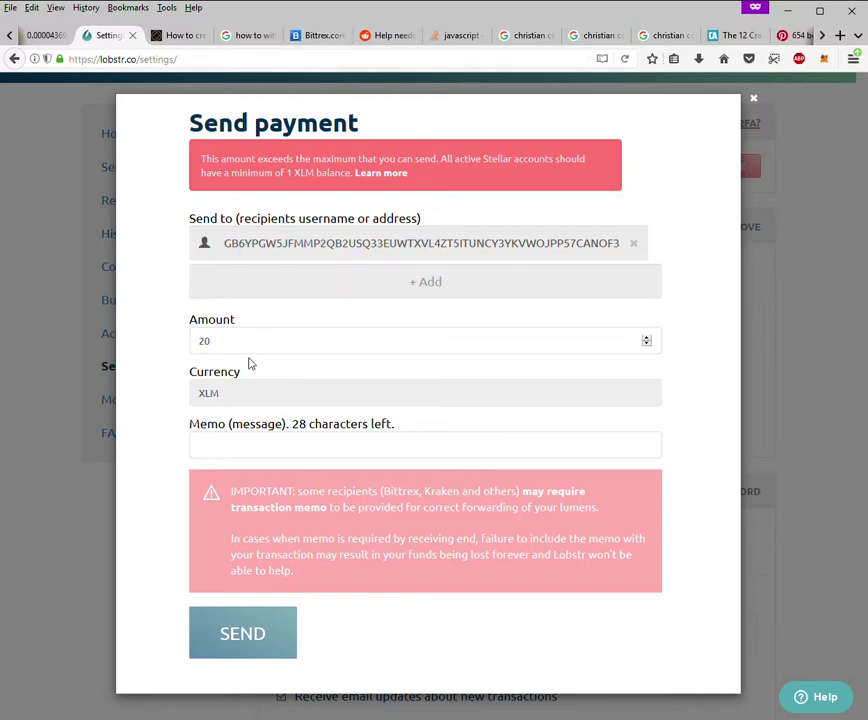
{"action": "left_click", "coordinate": [229, 452]}
- Copy the Bittrex Lumen deposit memo and paste it into Lobstr's payment Memo field
{"action": "left_click", "coordinate": [320, 37]}
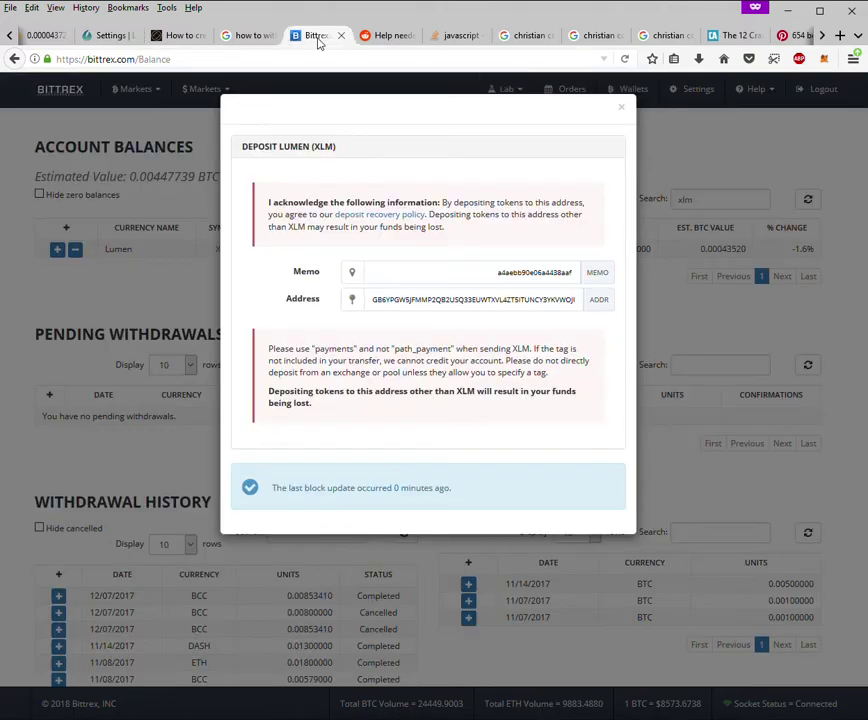
{"action": "double_click", "coordinate": [560, 275]}
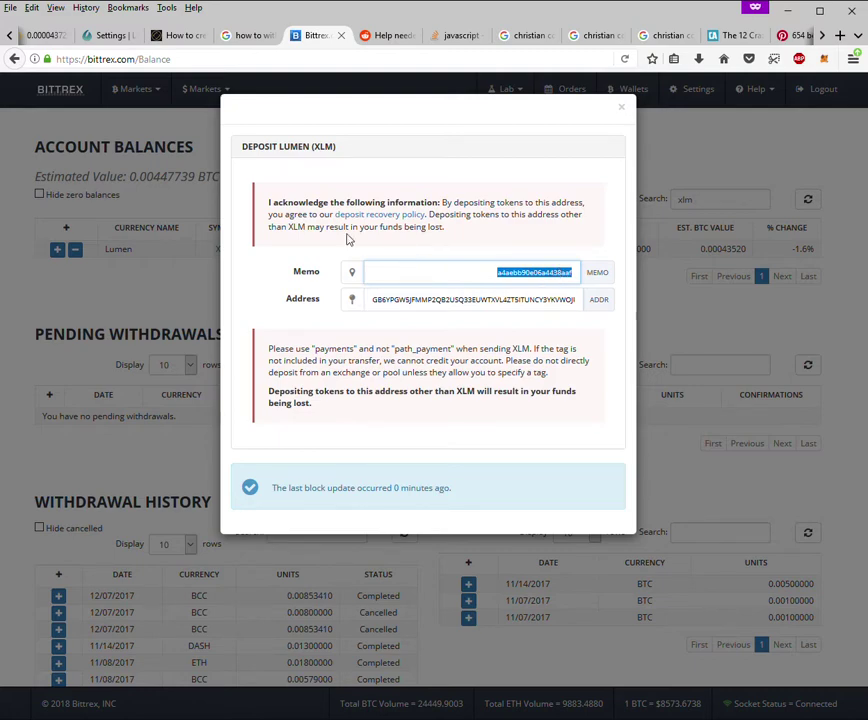
{"action": "left_click", "coordinate": [113, 38]}
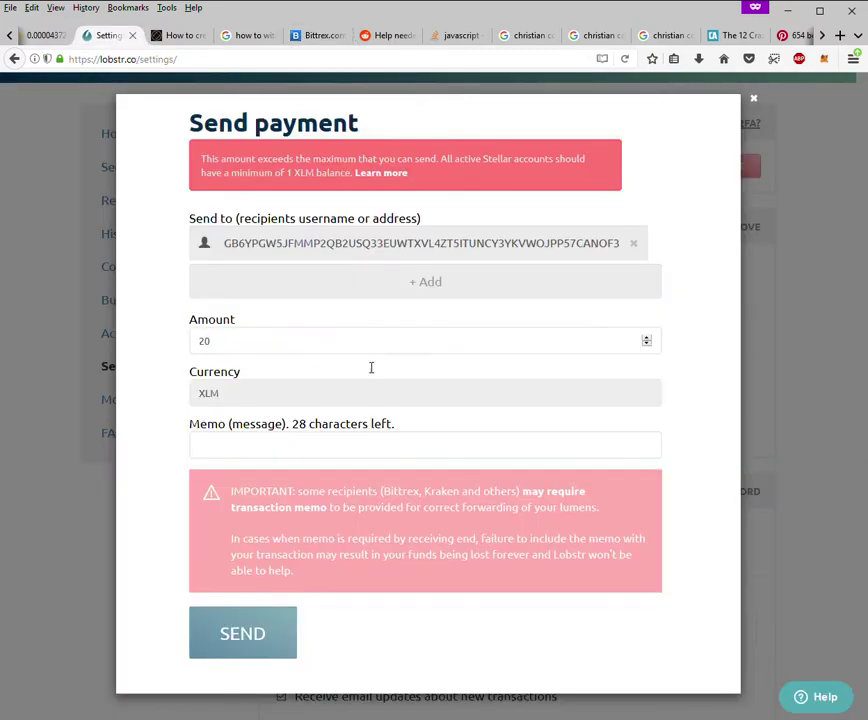
{"action": "left_click", "coordinate": [293, 453]}
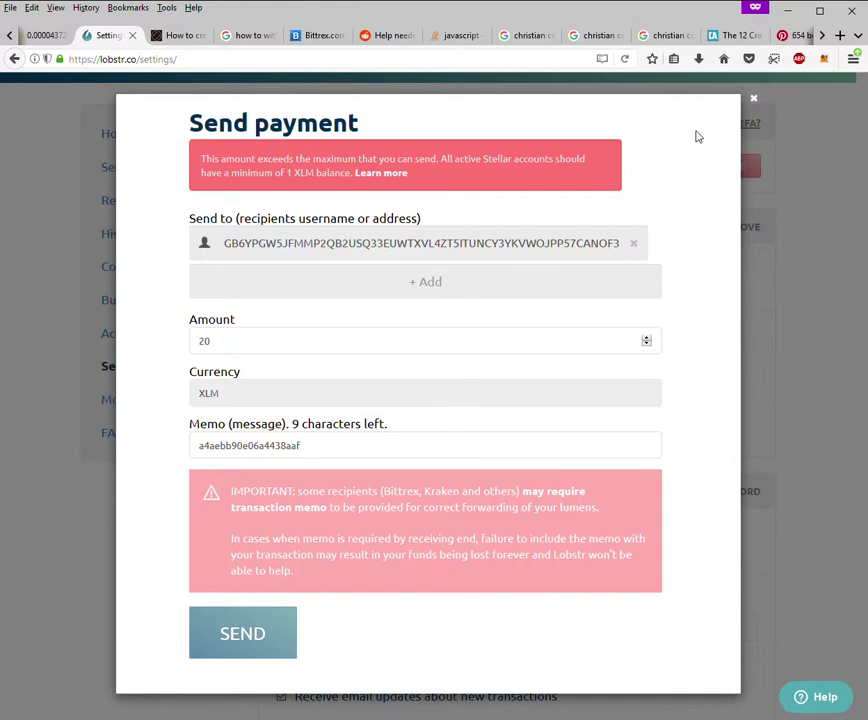
{"action": "double_click", "coordinate": [342, 452]}
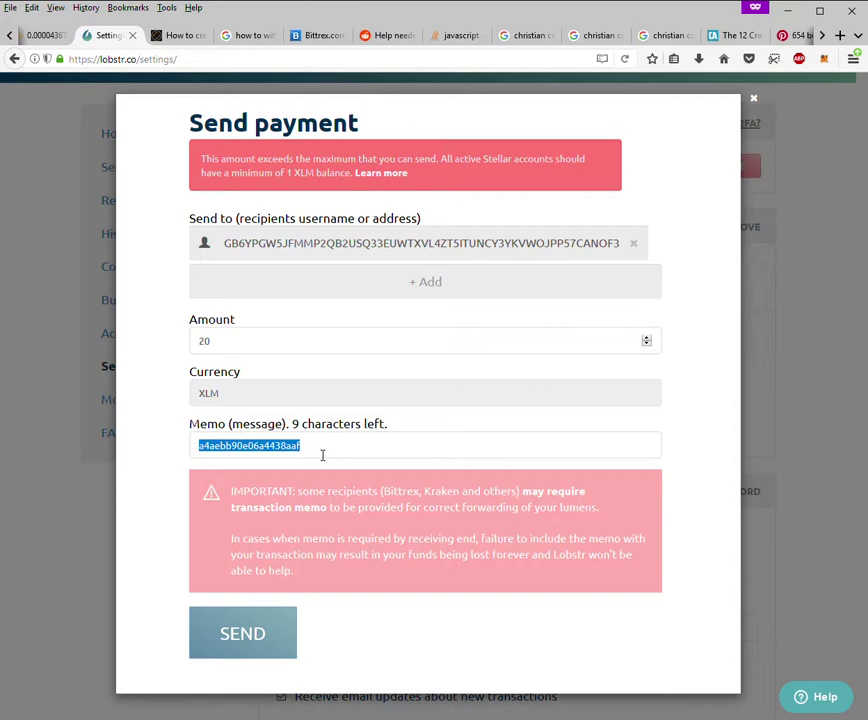
{"action": "left_click", "coordinate": [322, 456]}
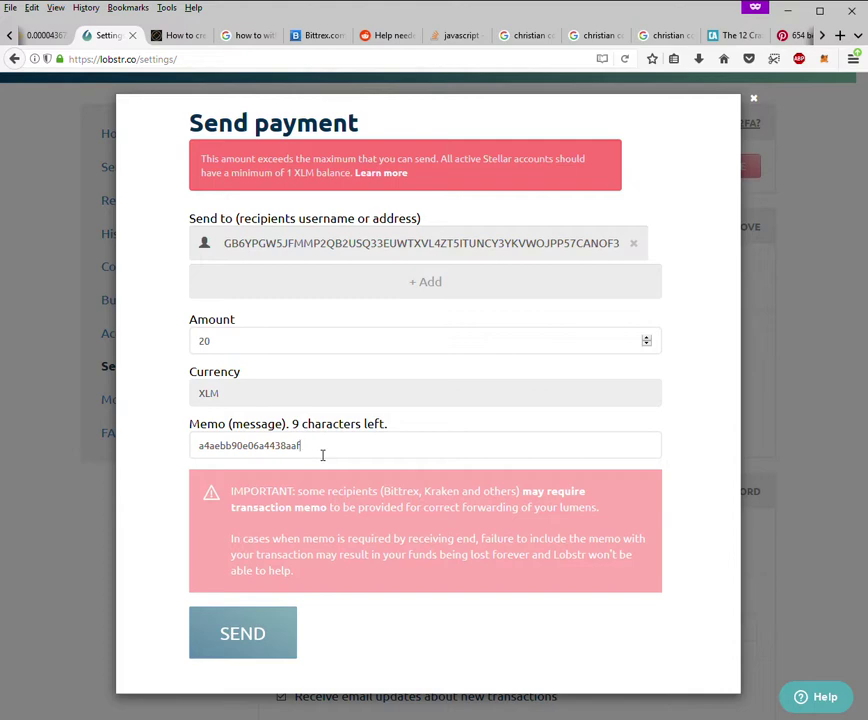
{"action": "double_click", "coordinate": [304, 175]}
{"action": "double_click", "coordinate": [291, 175]}
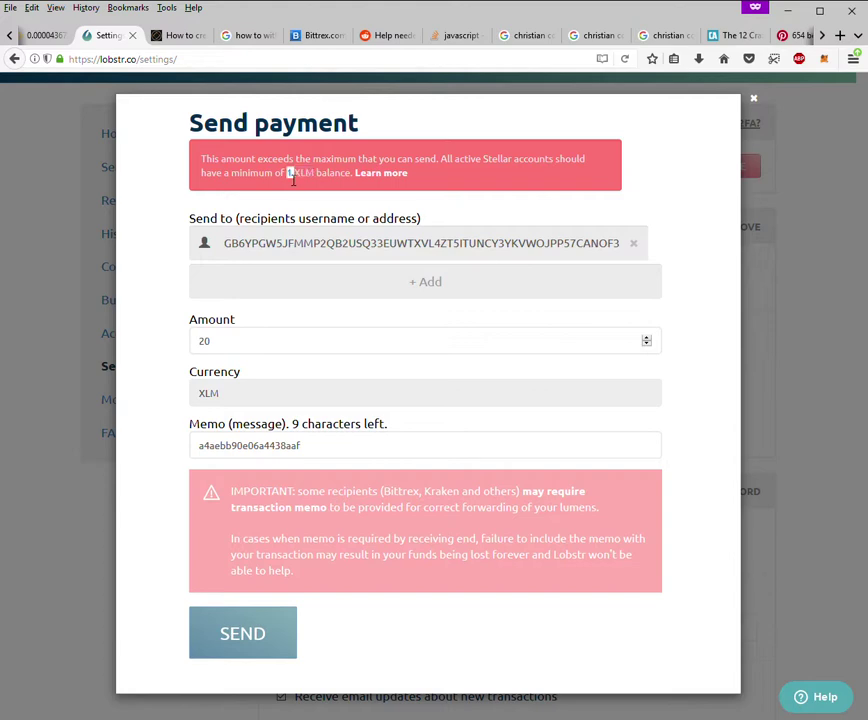